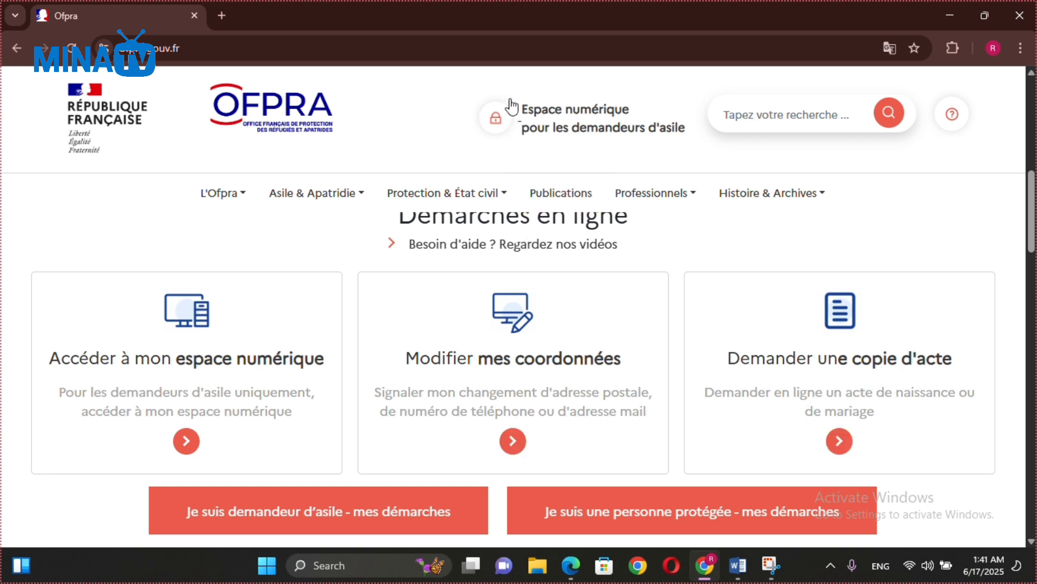
# Start an OFPRA copy request for an Acte de naissance (birth certificate).
pyautogui.click(436, 22)
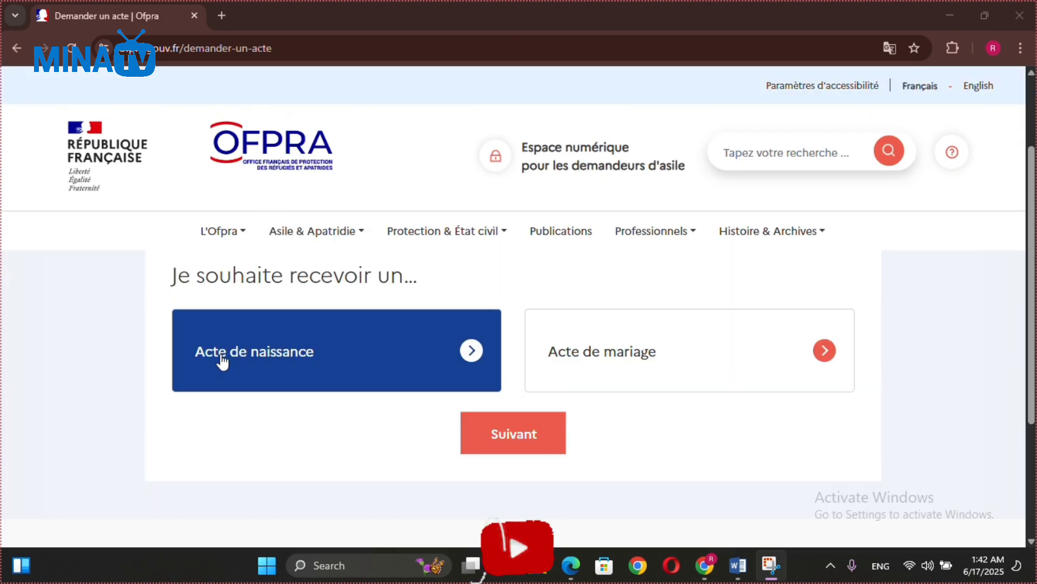
pyautogui.click(722, 330)
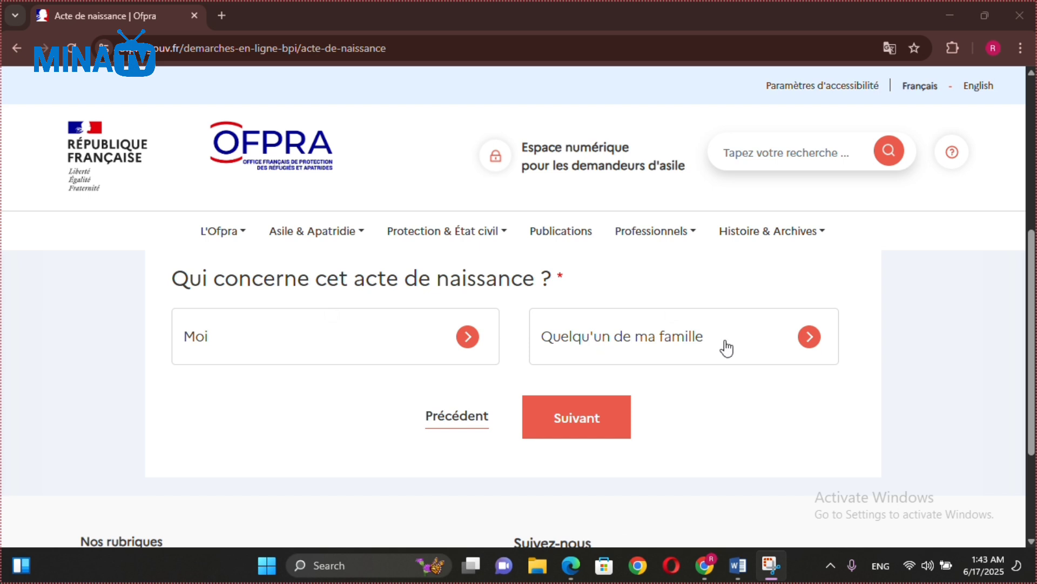
# Choose Moi as the person the birth certificate concerns and continue.
pyautogui.click(395, 341)
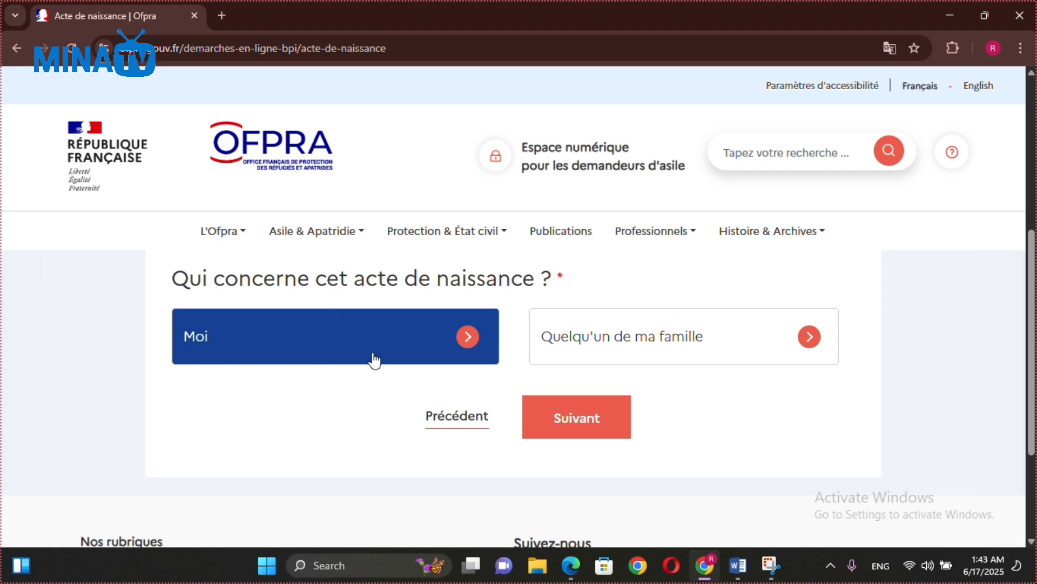
pyautogui.click(564, 417)
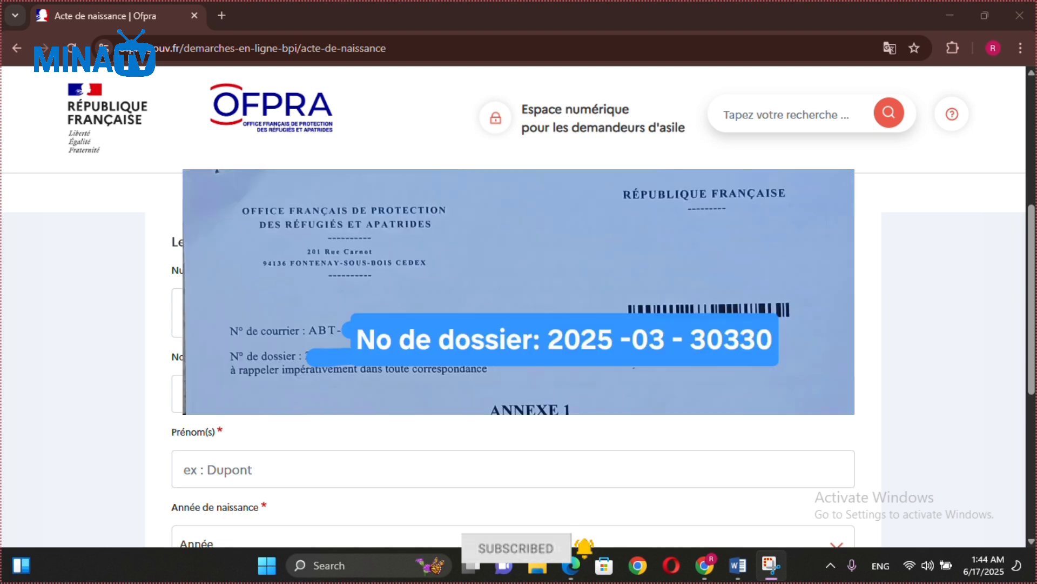
# Enter the OFPRA file number and the applicant's family name and first name.
pyautogui.click(233, 313)
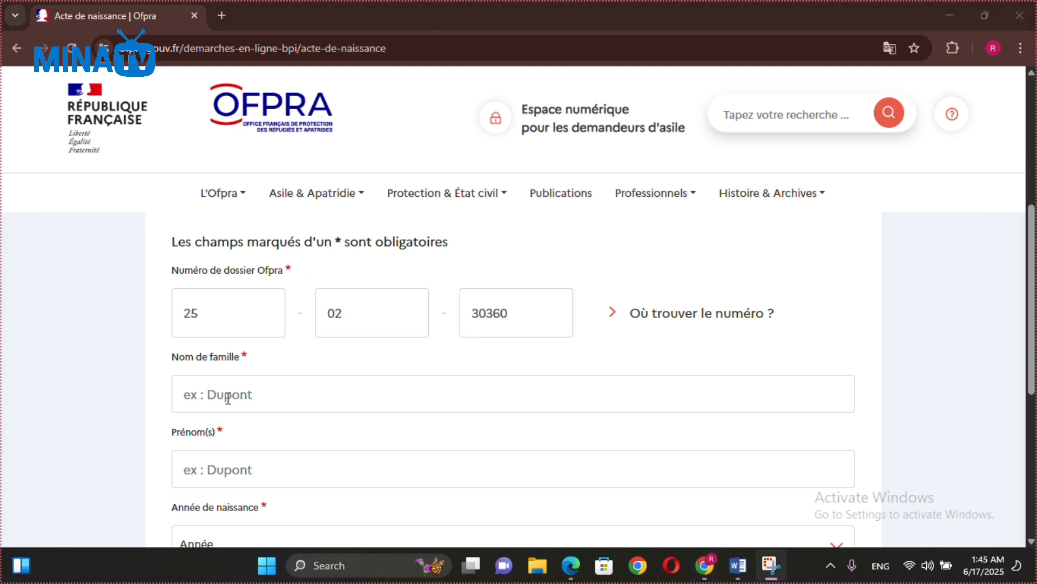
pyautogui.click(228, 399)
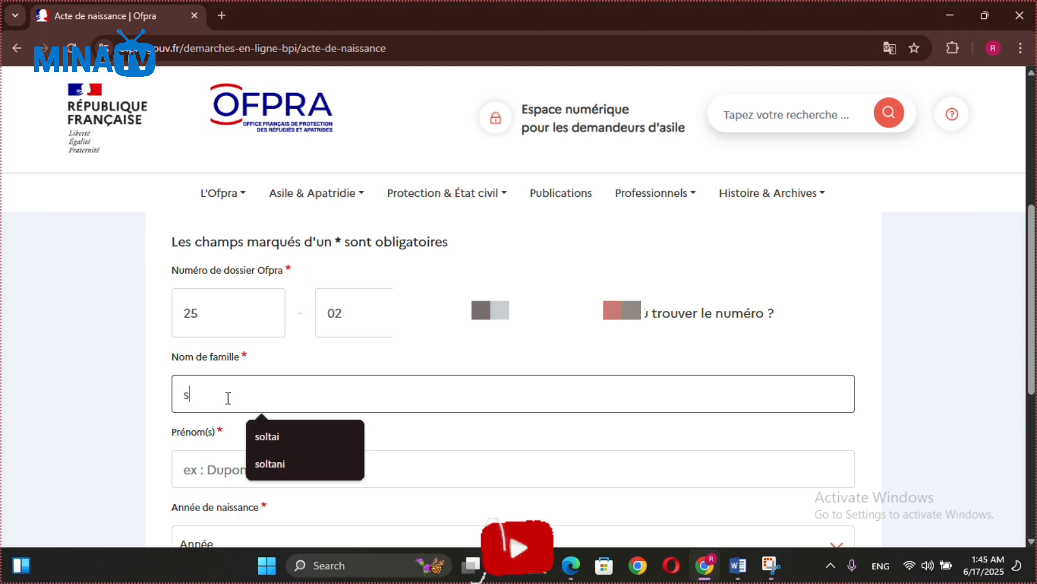
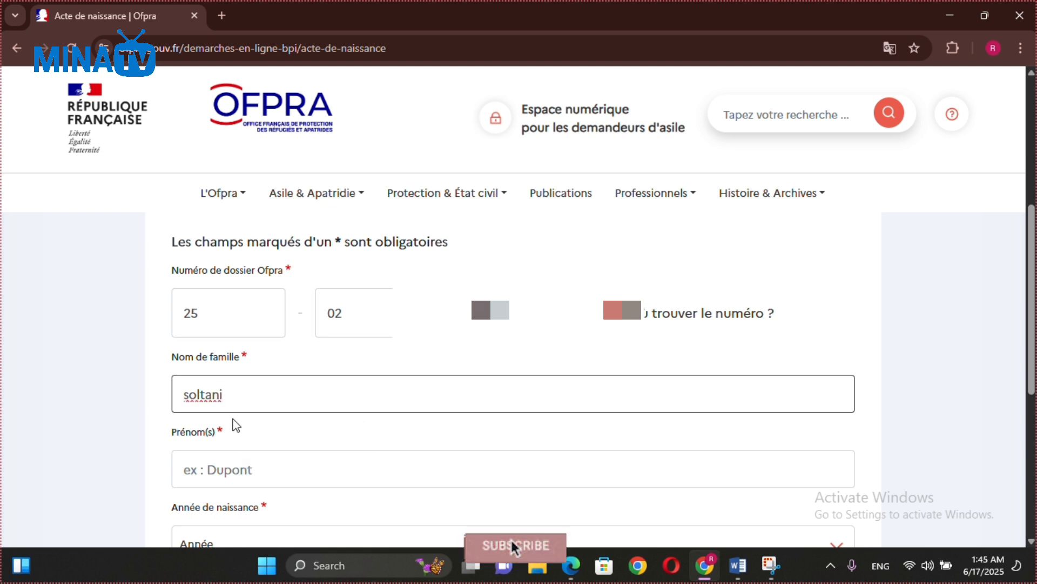
pyautogui.click(203, 471)
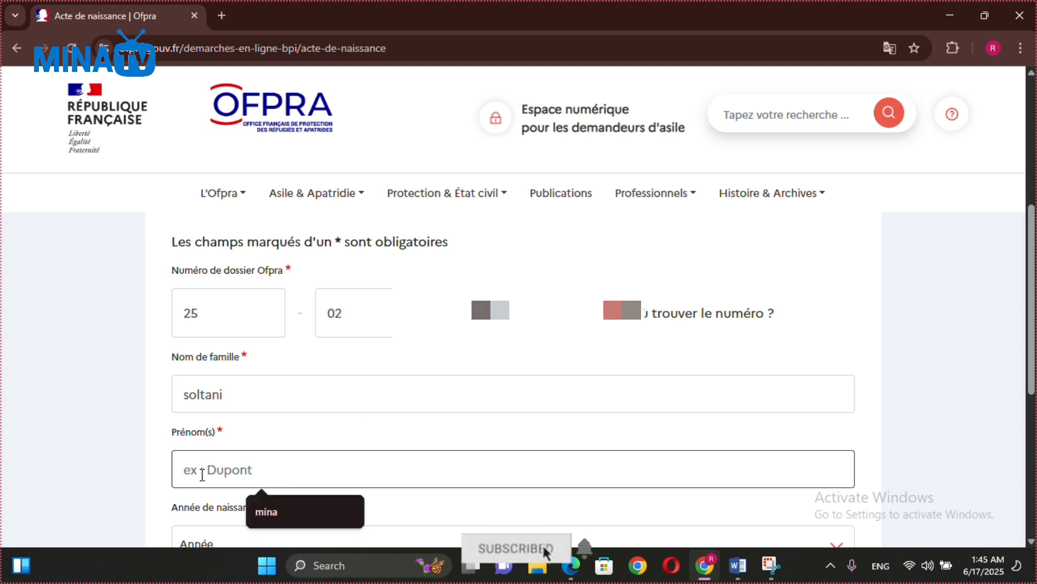
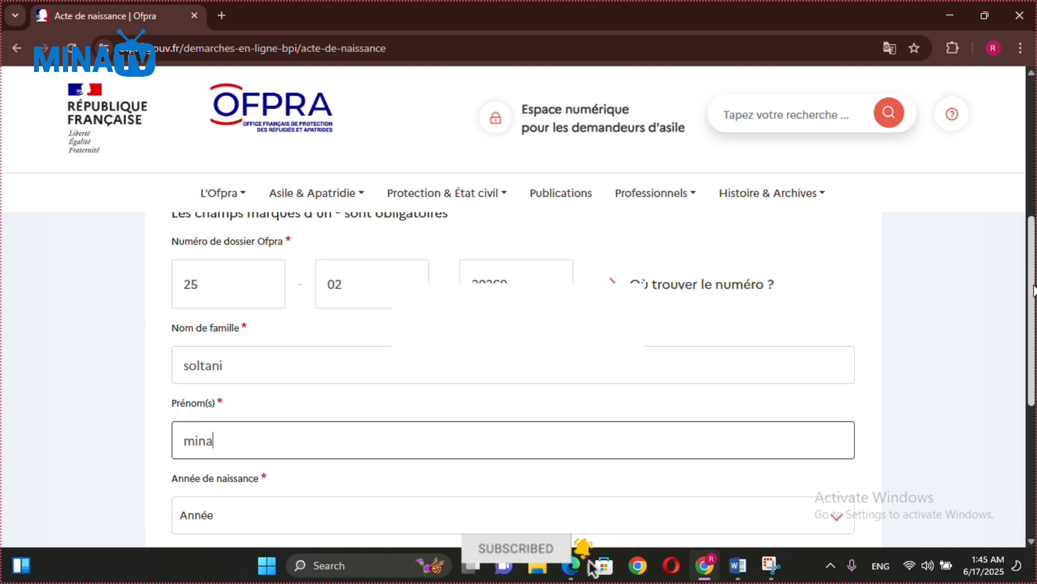
# Select 2000 as the birth year and submit the identity form.
pyautogui.scroll(-3, 1033, 275)
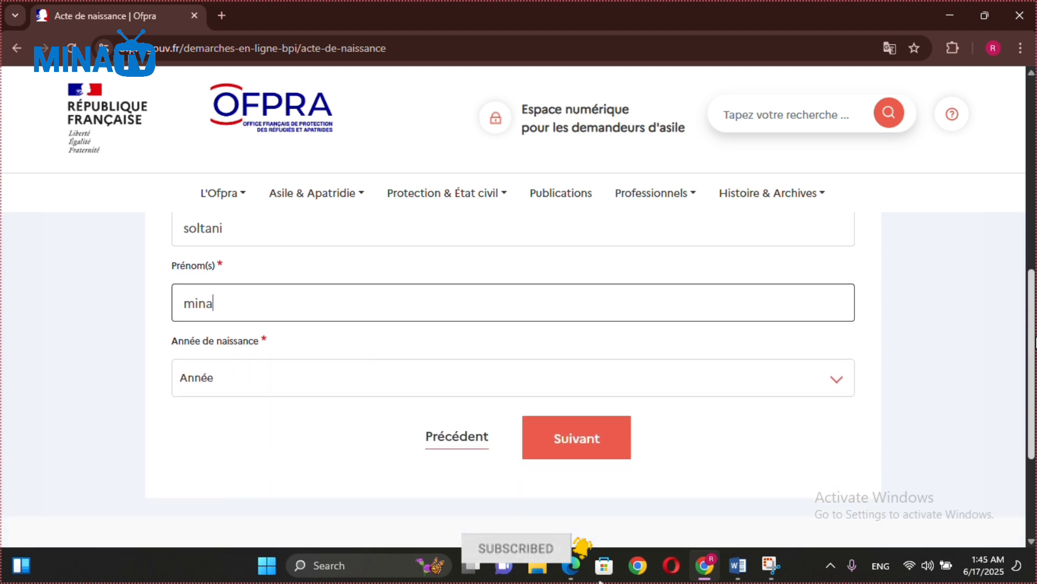
pyautogui.click(664, 373)
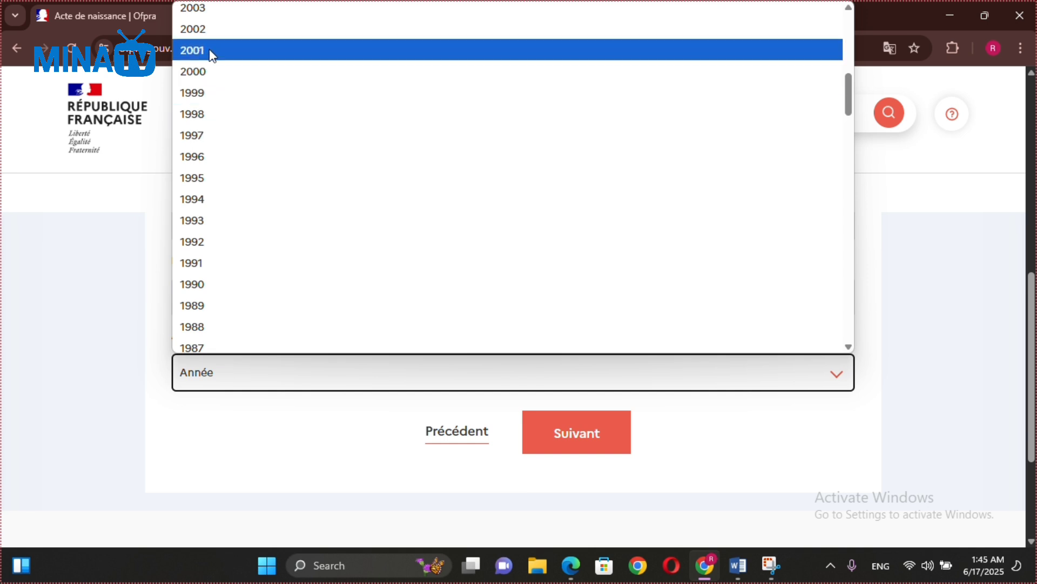
pyautogui.click(204, 71)
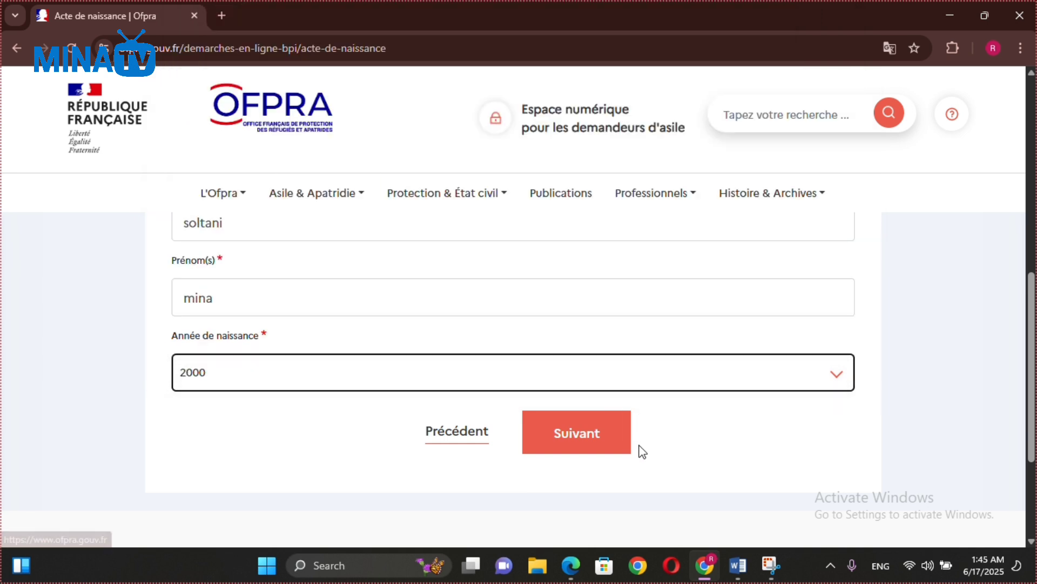
pyautogui.click(611, 449)
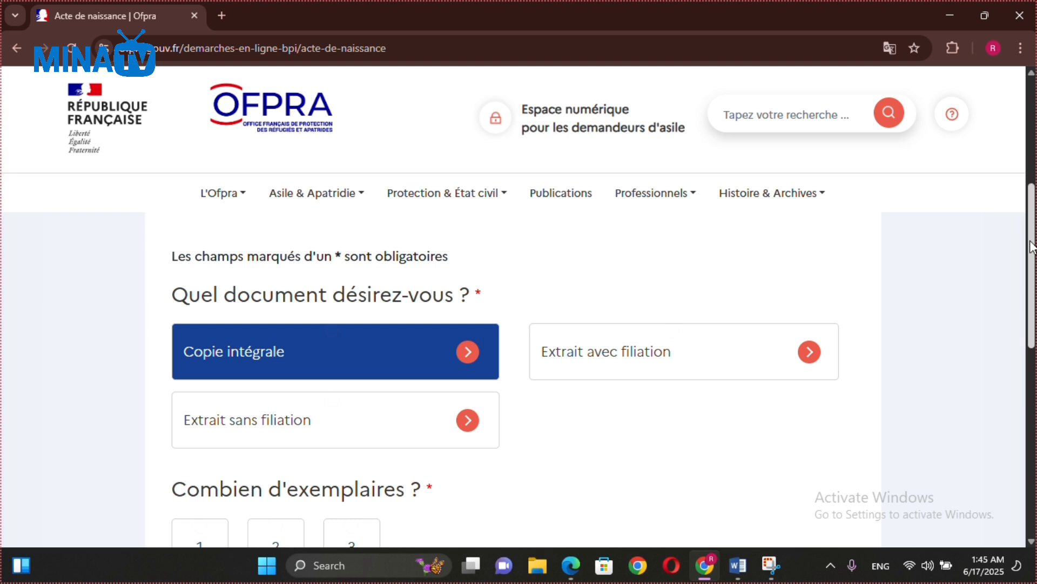
# Request three copies, fill in the father's and mother's family names, and continue.
pyautogui.moveTo(1033, 246); pyautogui.dragTo(1033, 283)
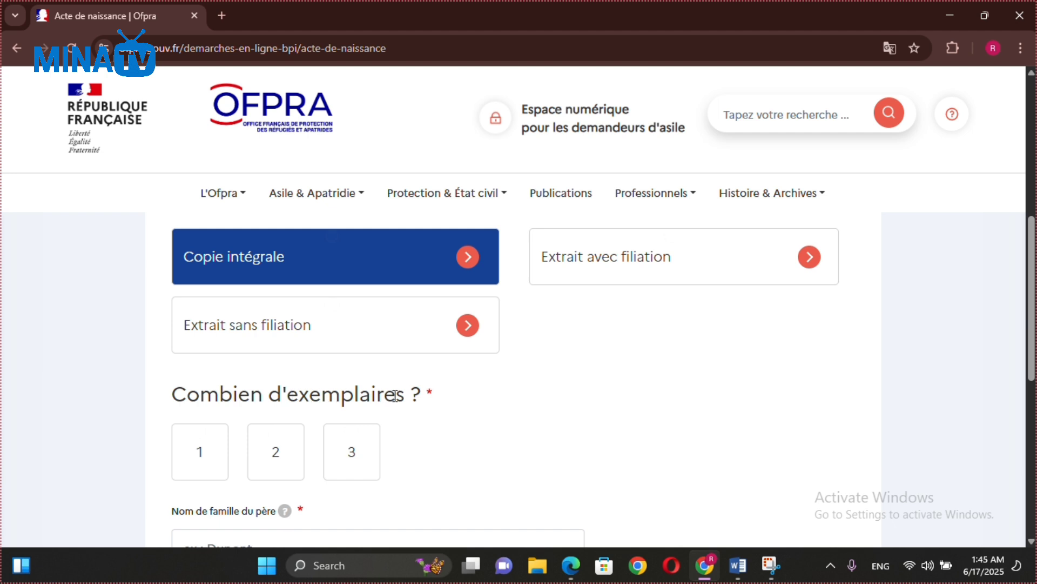
pyautogui.click(352, 462)
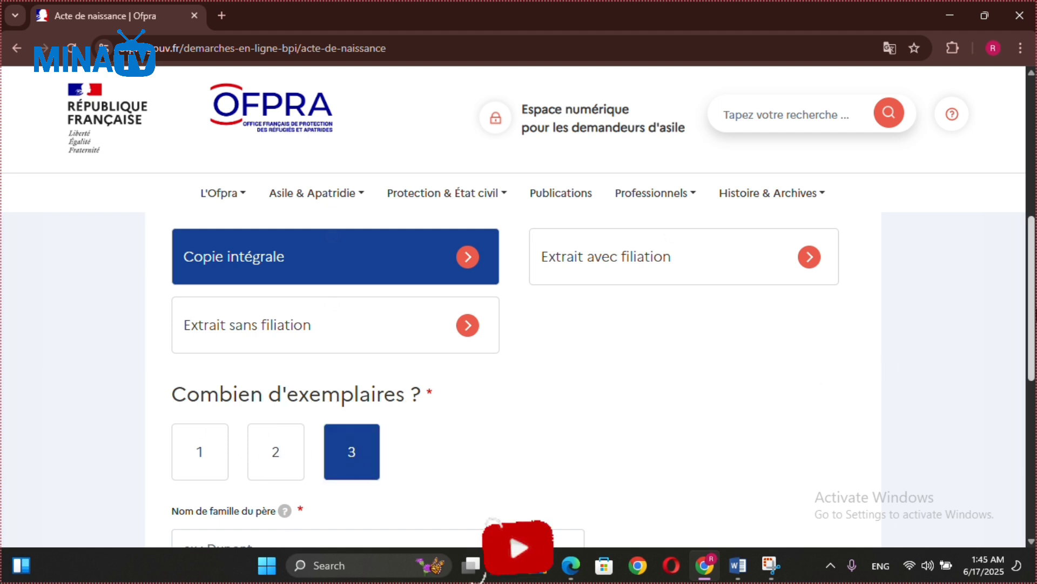
pyautogui.scroll(-4, 513, 379)
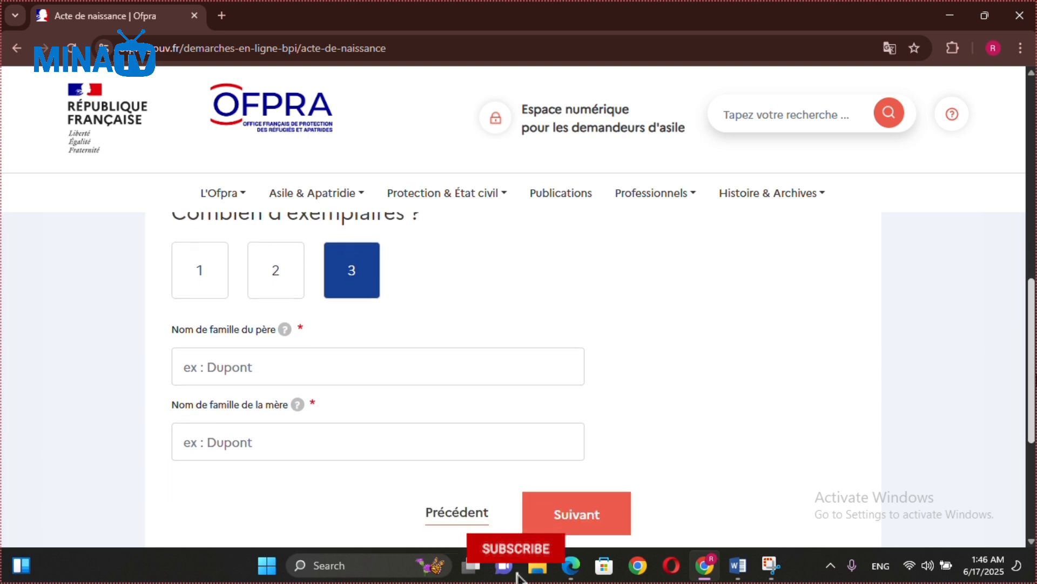
pyautogui.click(245, 361)
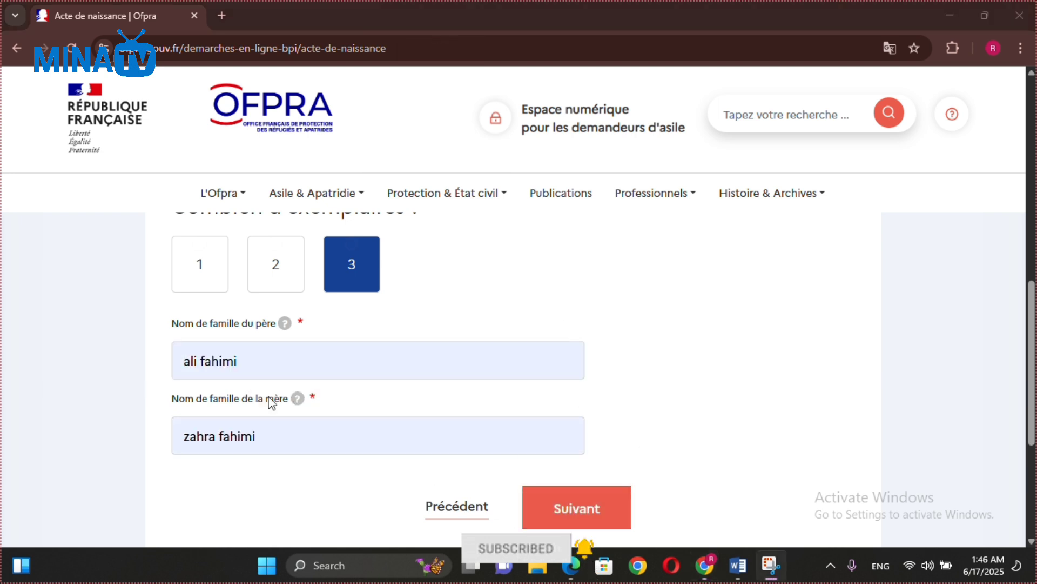
pyautogui.click(606, 516)
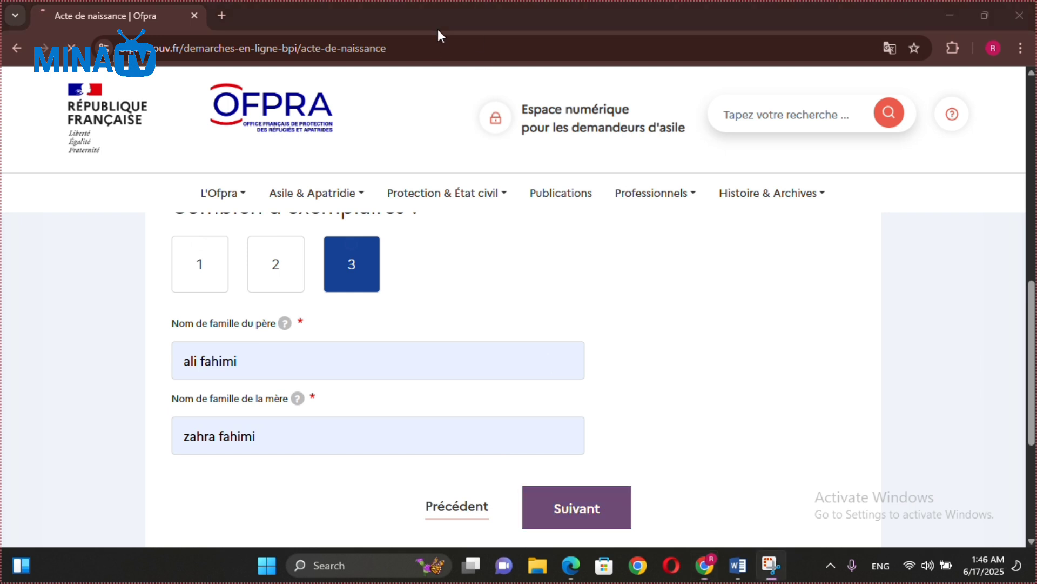
# Fill in the saved mobile number and e-mail, and agree to update the administrative file.
pyautogui.click(286, 319)
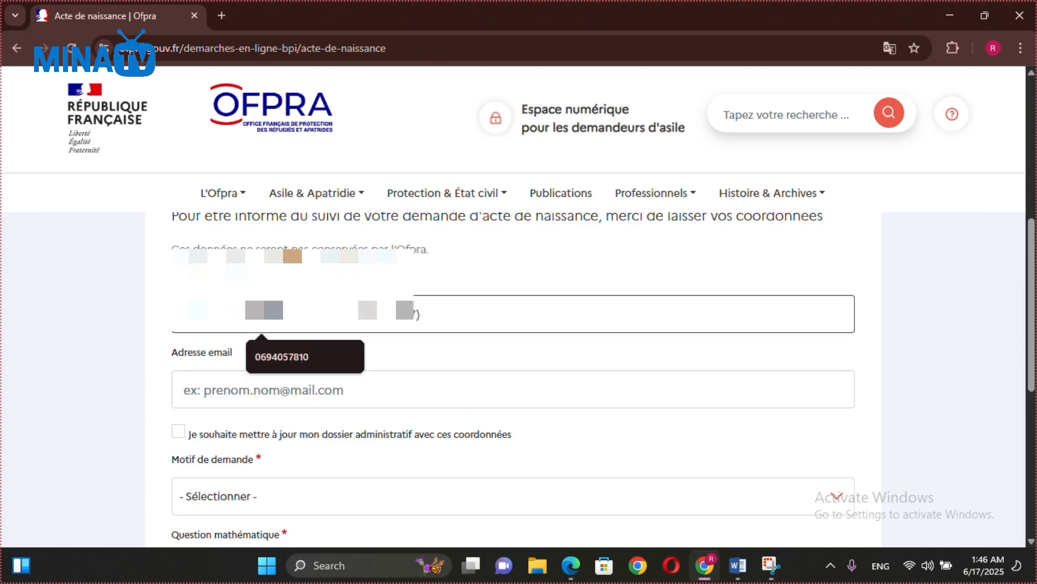
pyautogui.click(286, 361)
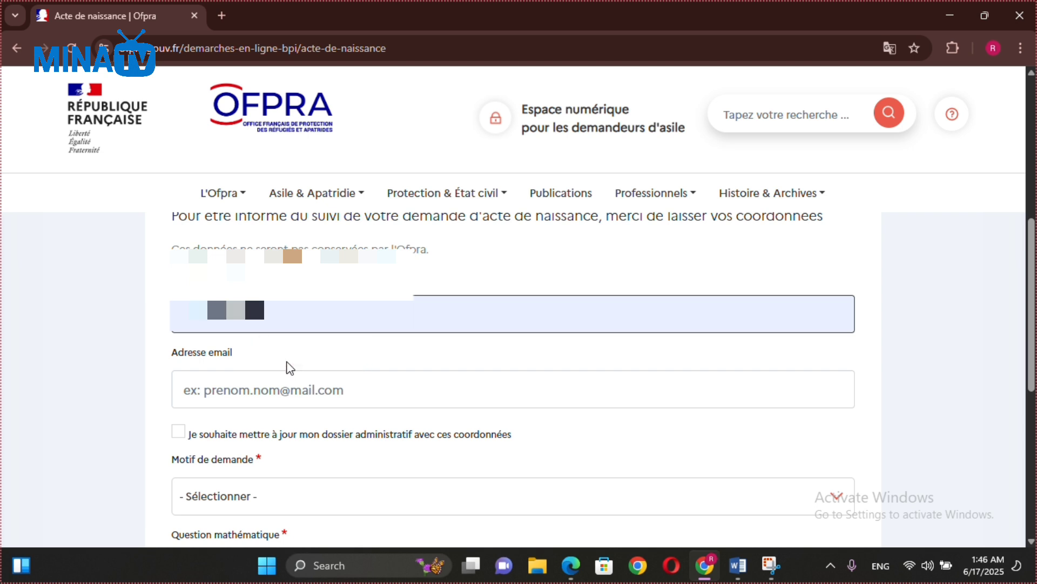
pyautogui.click(248, 396)
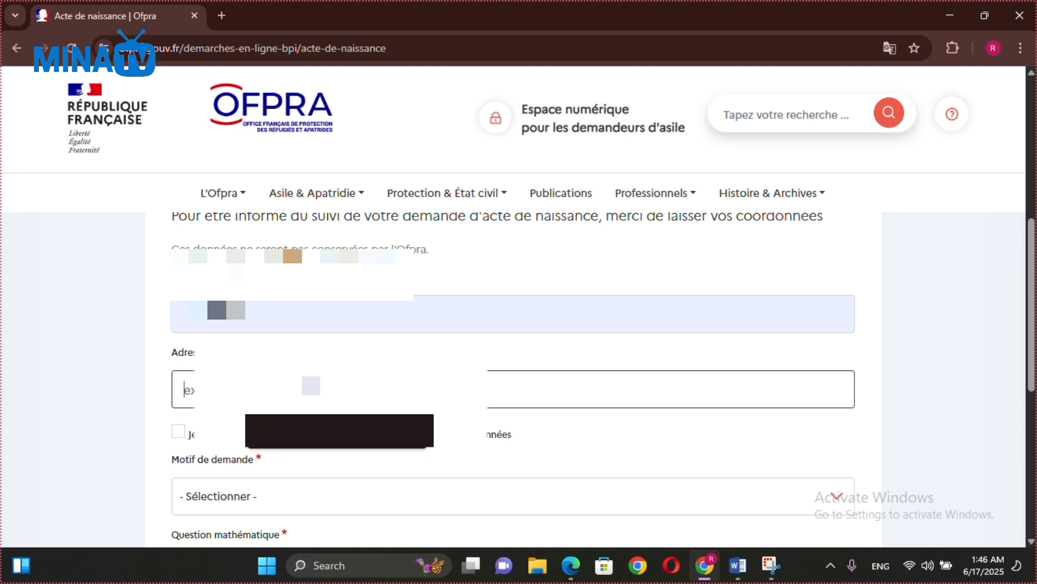
pyautogui.click(305, 446)
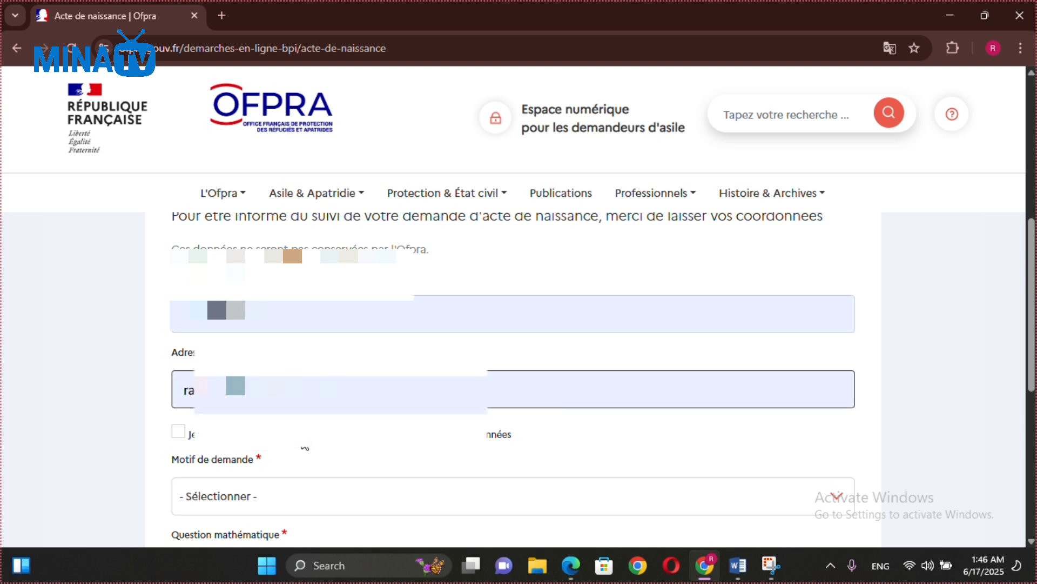
pyautogui.click(179, 430)
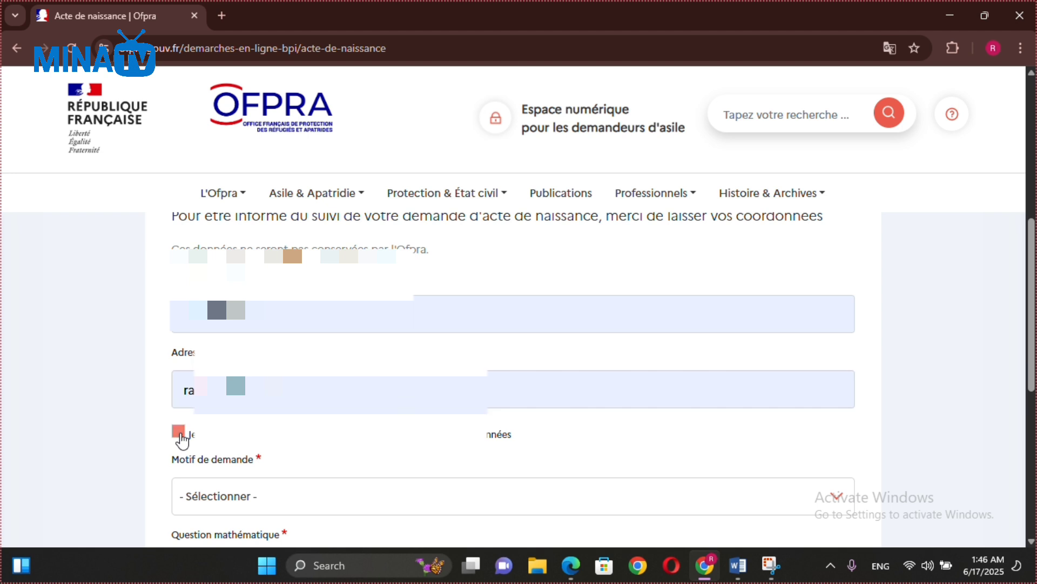
# Set the request reason (Motif de demande) to Autre.
pyautogui.click(318, 504)
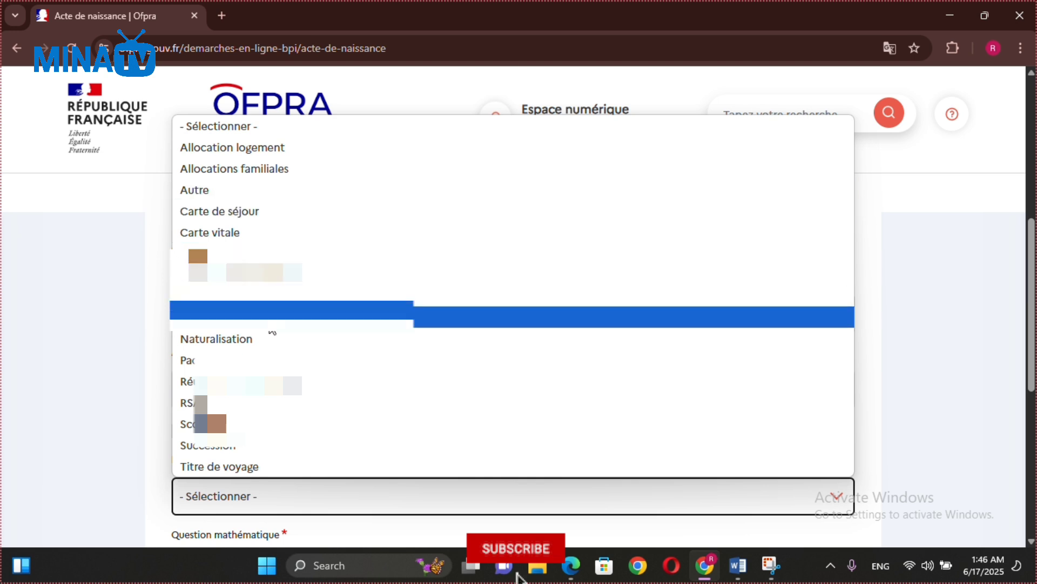
pyautogui.click(218, 194)
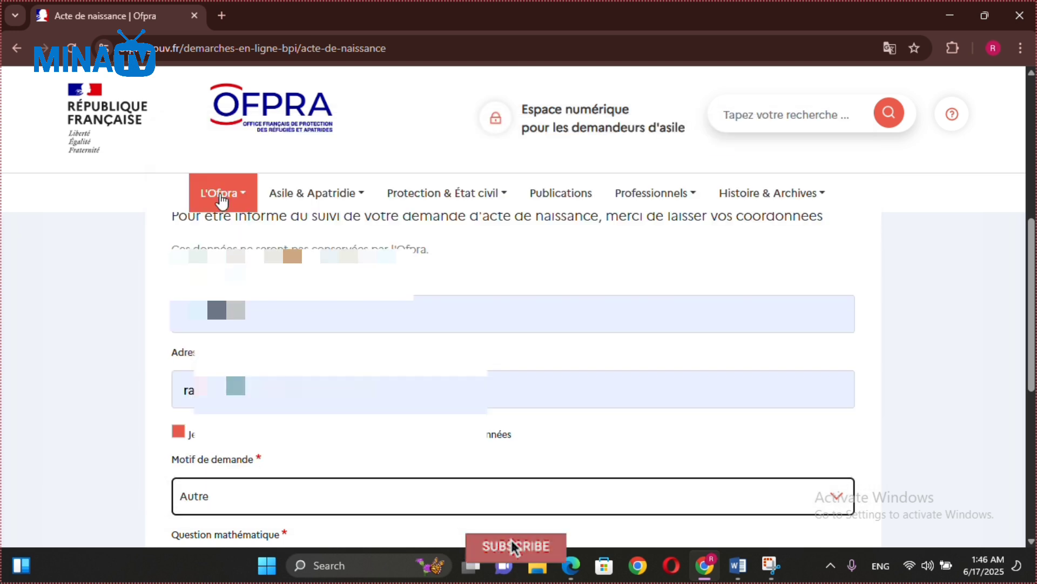
pyautogui.scroll(-2, 1015, 258)
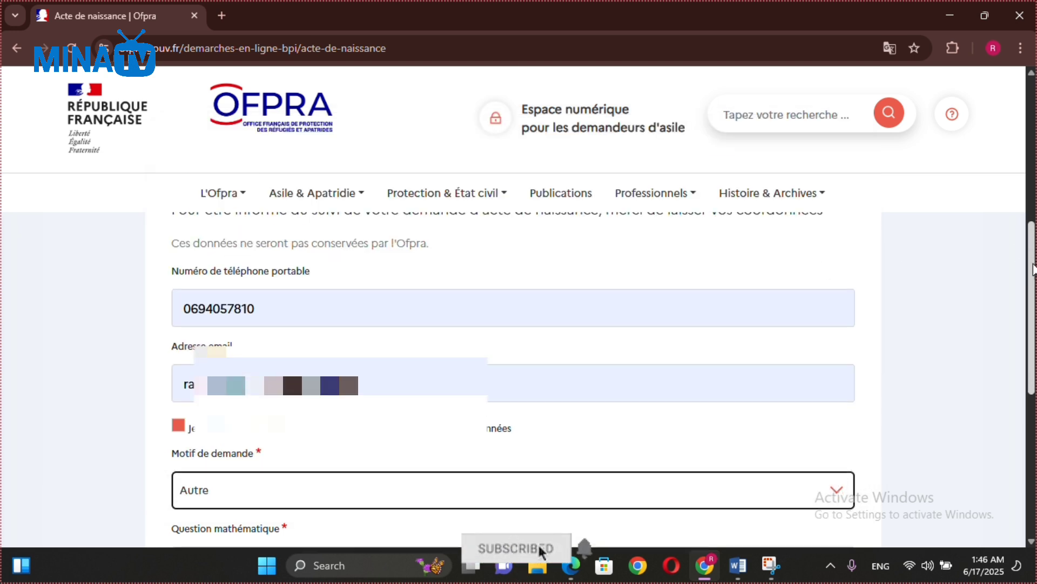
pyautogui.scroll(-1, 1015, 324)
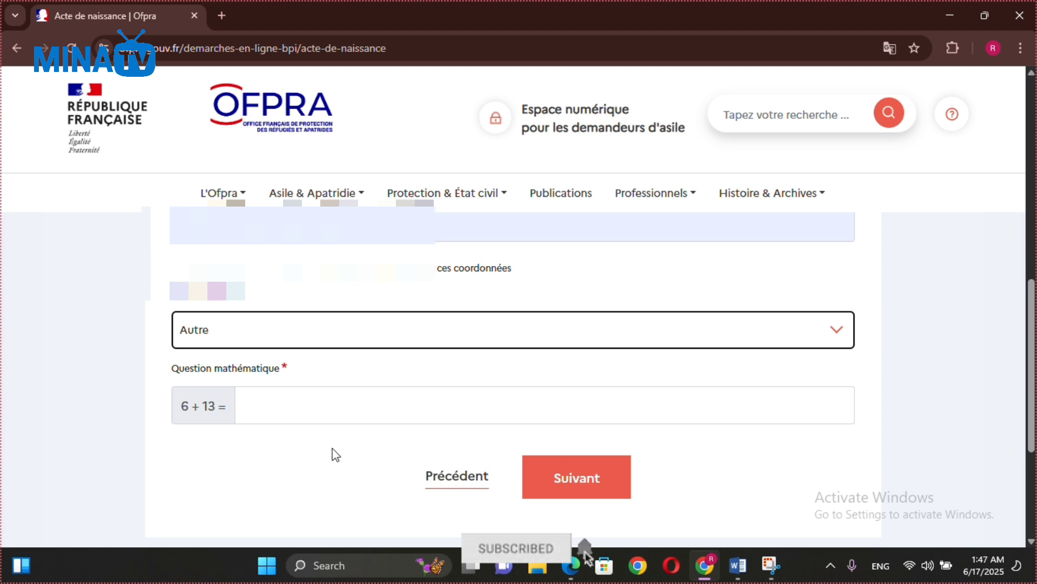
# Answer 19 to the 6 + 13 check, submit, and scroll the summary down to Valider.
pyautogui.click(271, 409)
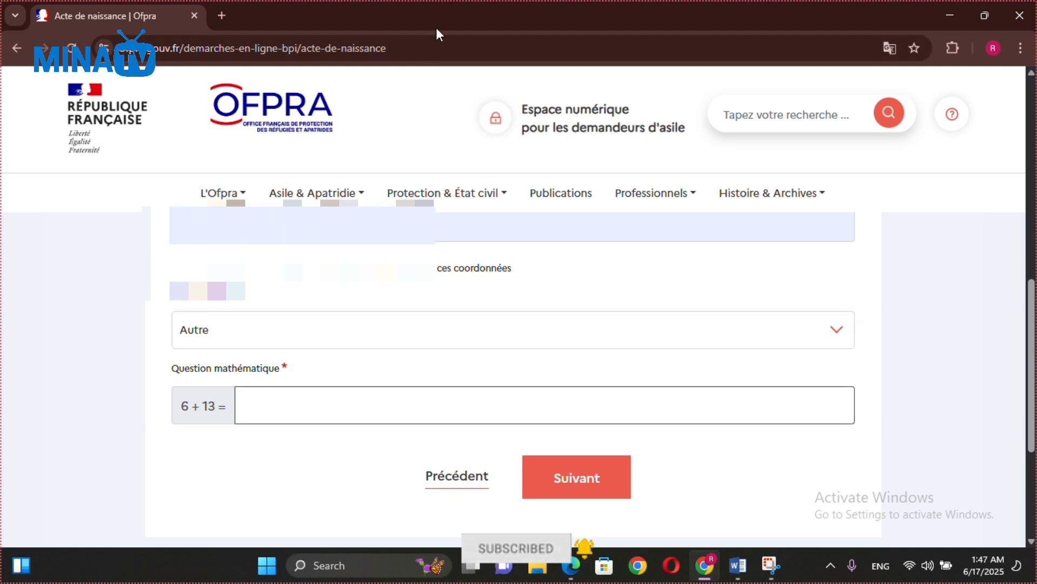
pyautogui.write('19')
pyautogui.press('Return')
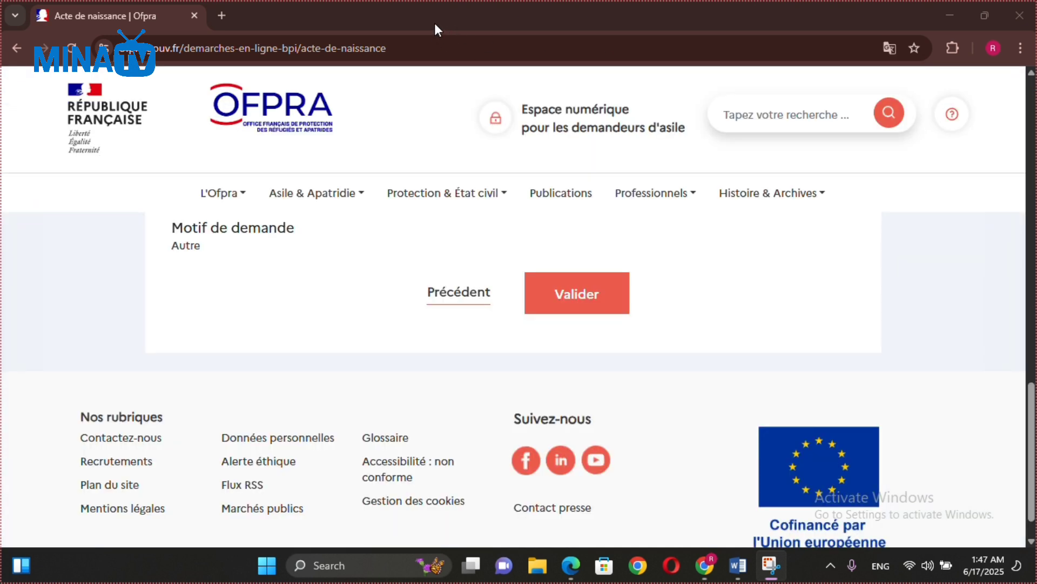
pyautogui.click(435, 23)
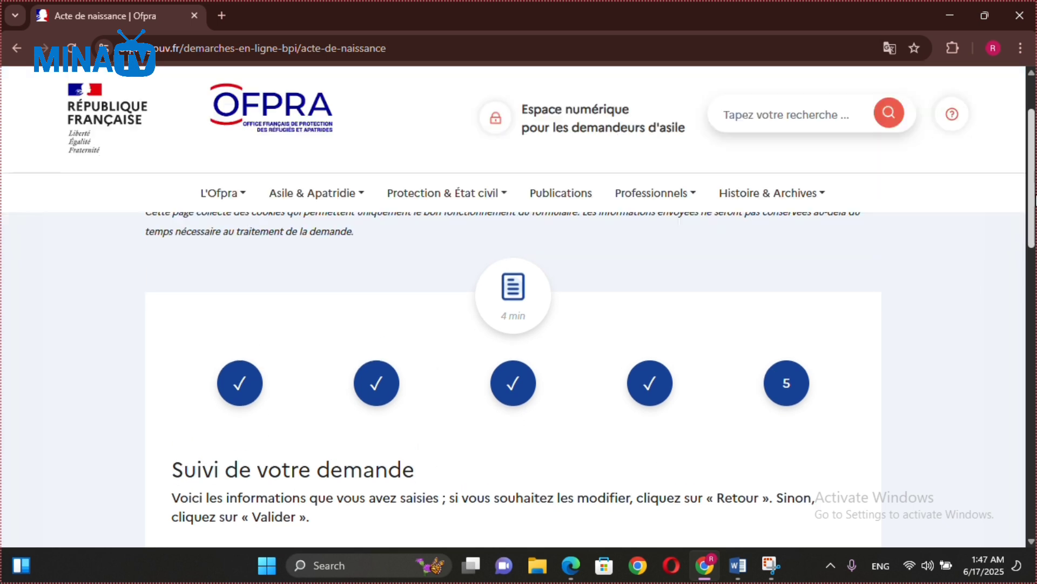
pyautogui.moveTo(1036, 196); pyautogui.dragTo(1022, 444)
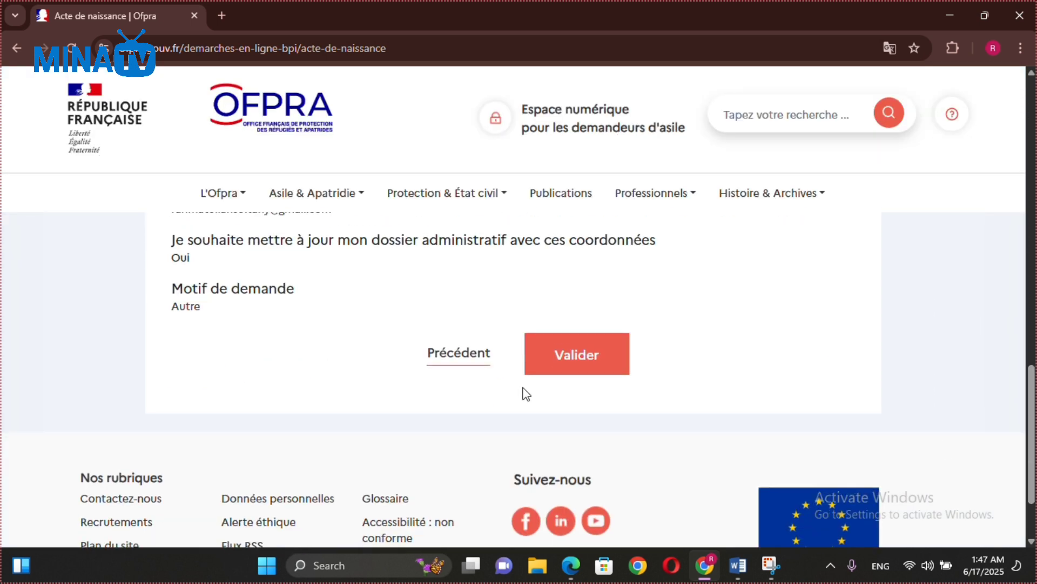